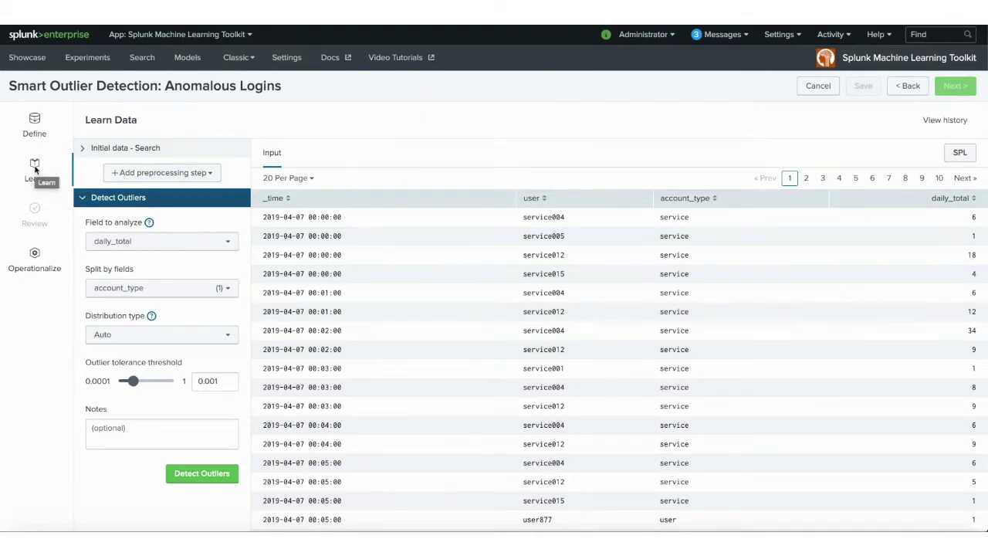
# Check the analysis field, split-by field and distribution options, and run outlier detection on daily_total split by account_type with Auto distribution
pyautogui.click(175, 242)
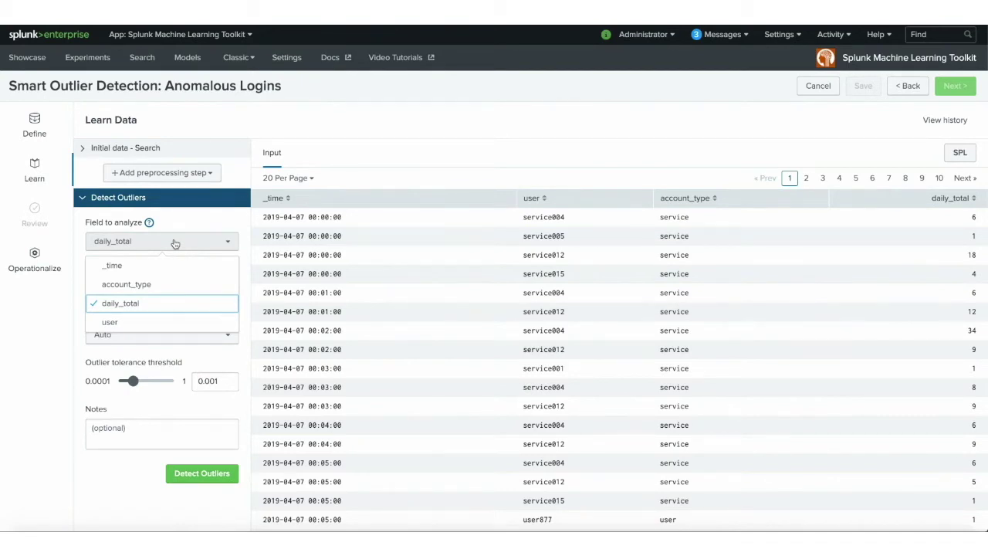
pyautogui.click(176, 244)
pyautogui.click(164, 292)
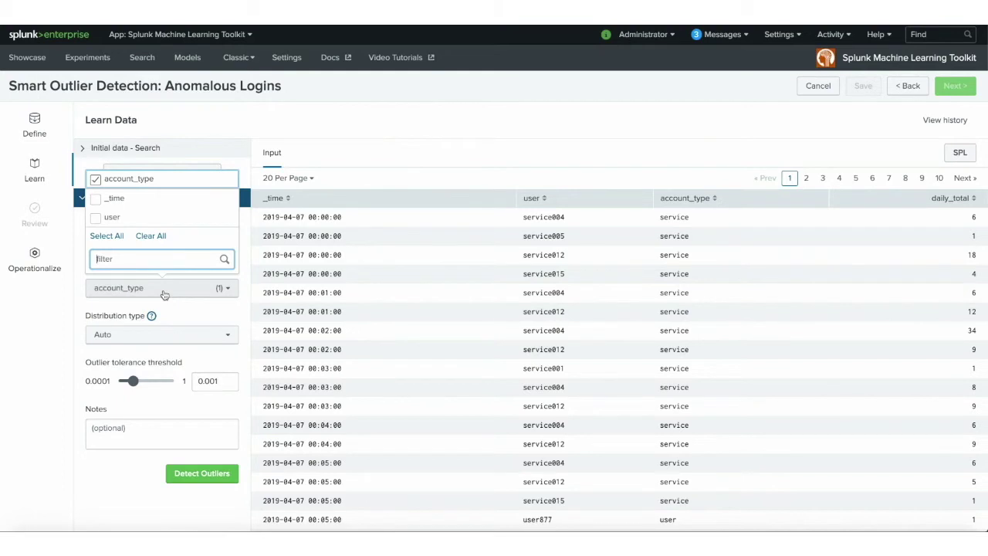
pyautogui.click(165, 290)
pyautogui.click(149, 337)
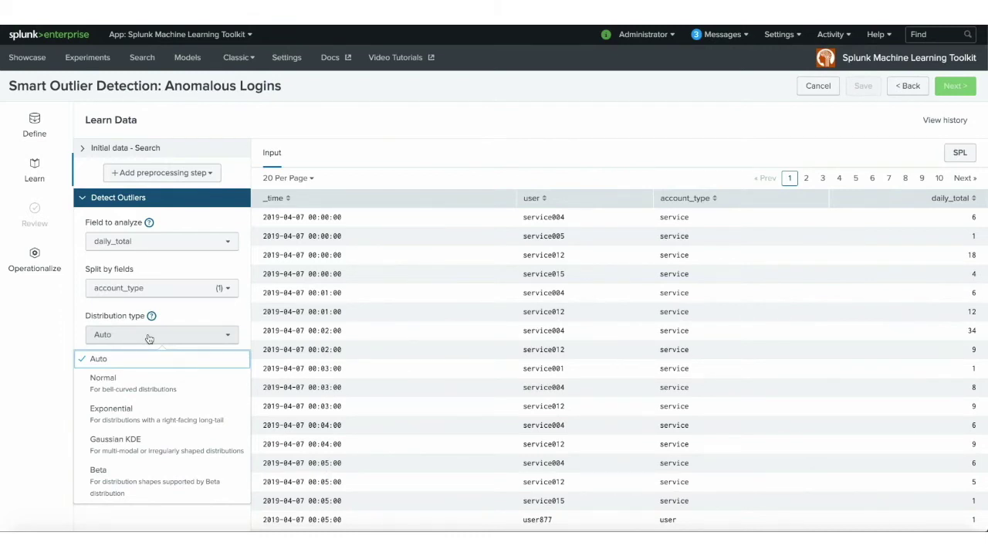
pyautogui.click(149, 338)
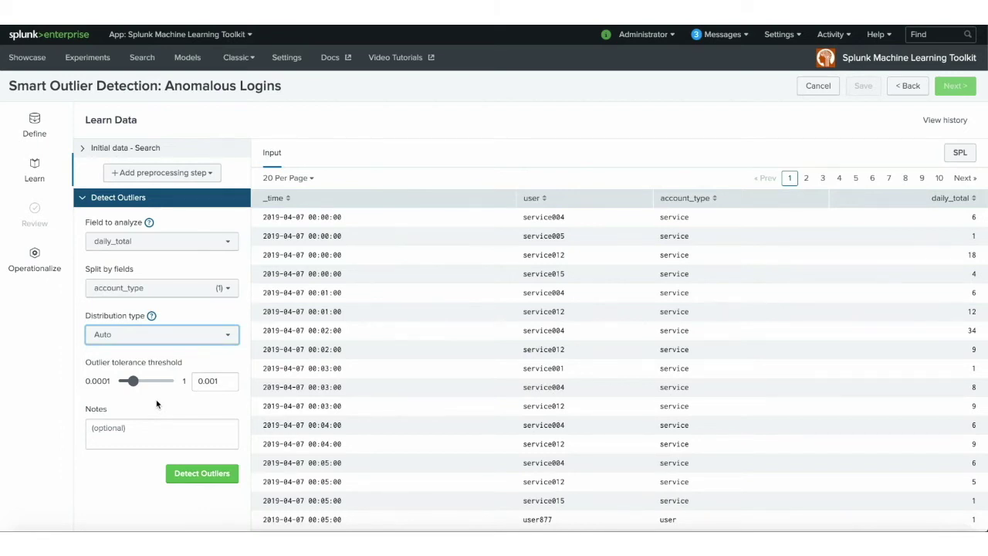
pyautogui.click(213, 479)
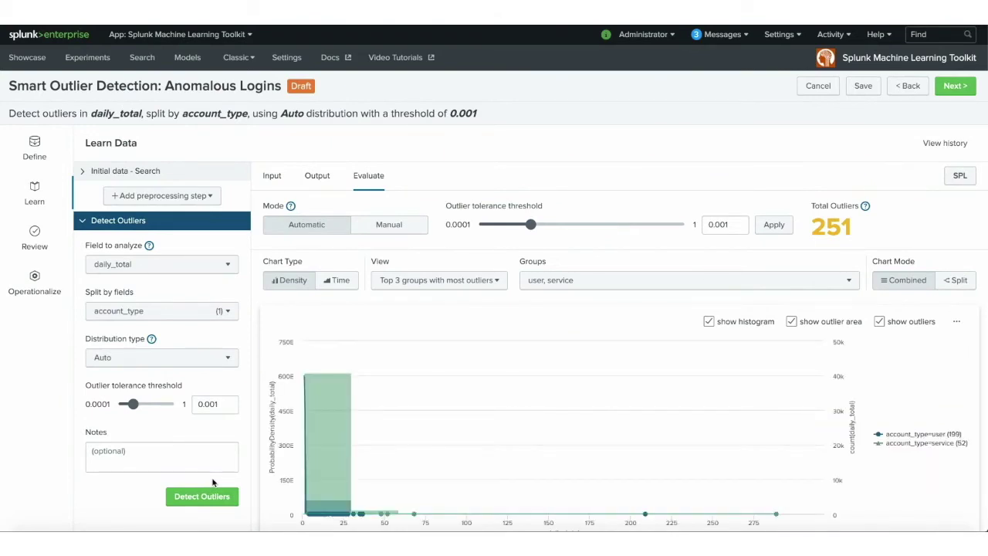
# Split the density chart by account type and examine the outlier points in the user and service charts
pyautogui.scroll(-1, 490, 202)
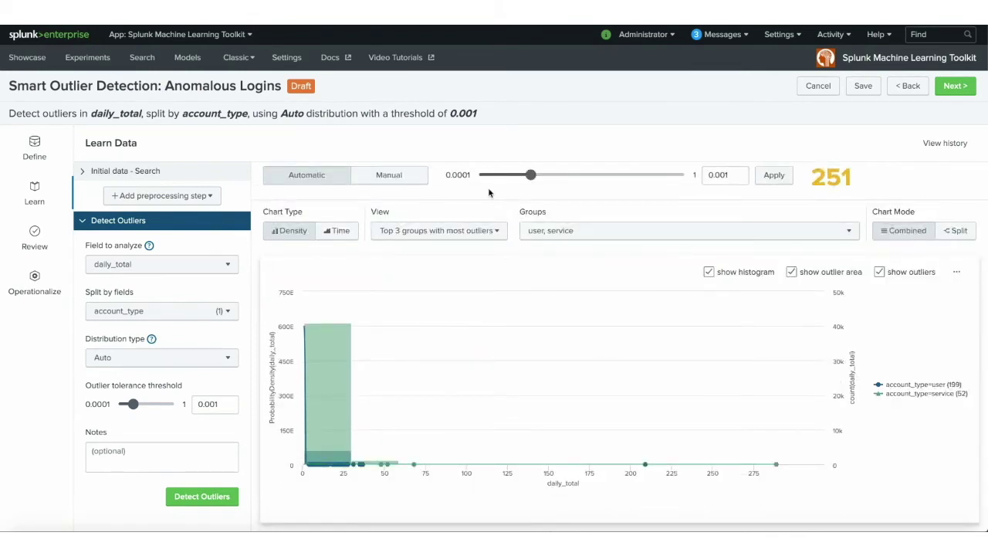
pyautogui.click(956, 231)
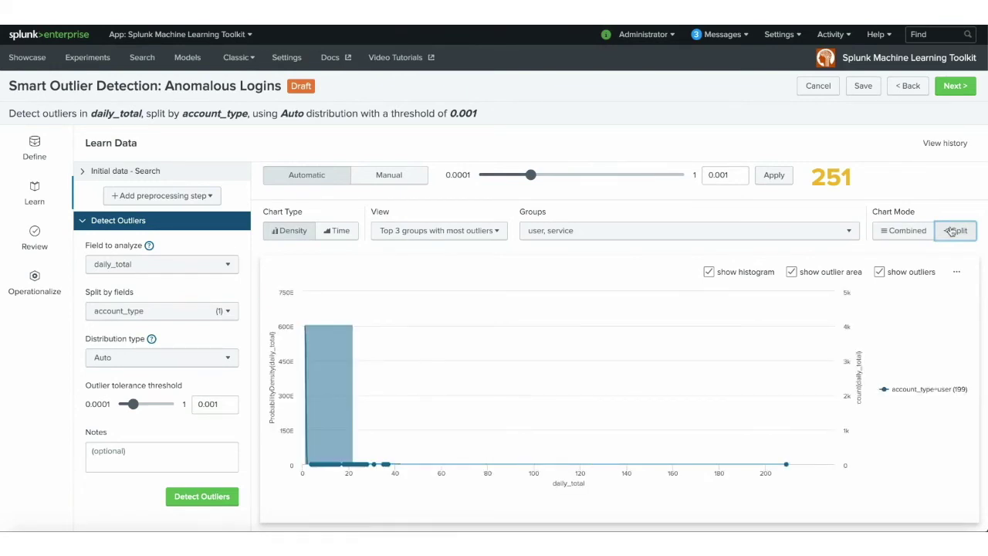
pyautogui.scroll(-3, 414, 274)
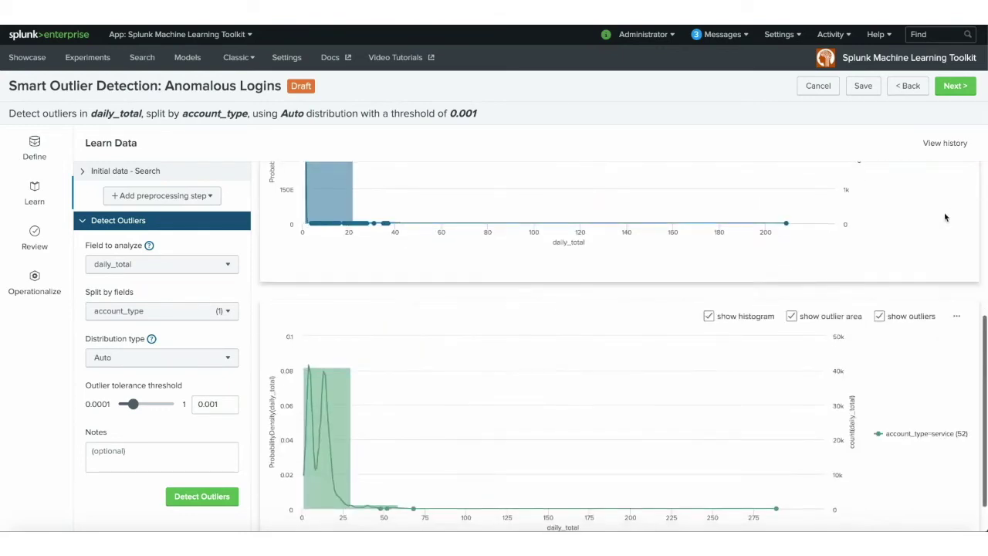
pyautogui.moveTo(316, 226)
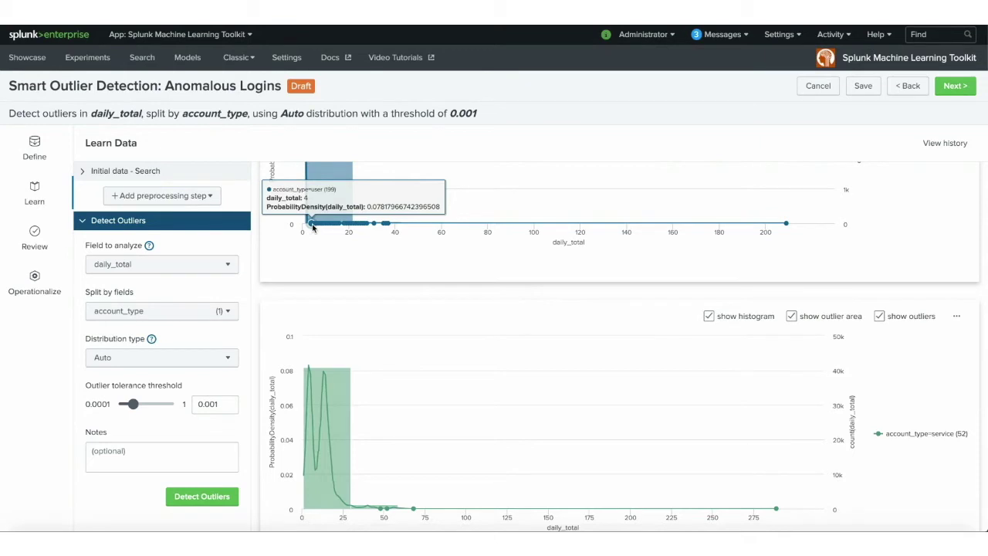
pyautogui.scroll(-1, 355, 464)
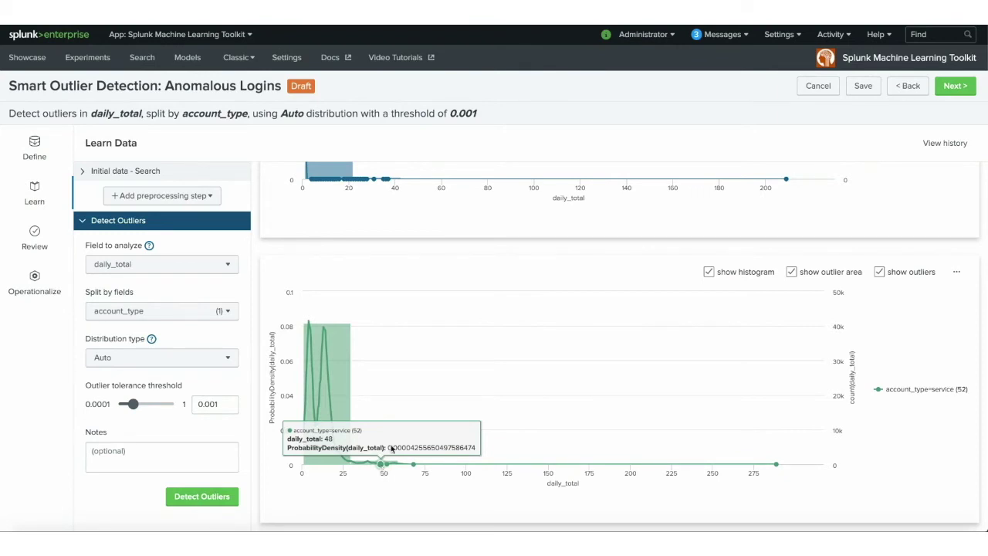
# Review the model summary and outlier analysis, and save the experiment under the title Anomalous Logins
pyautogui.click(955, 89)
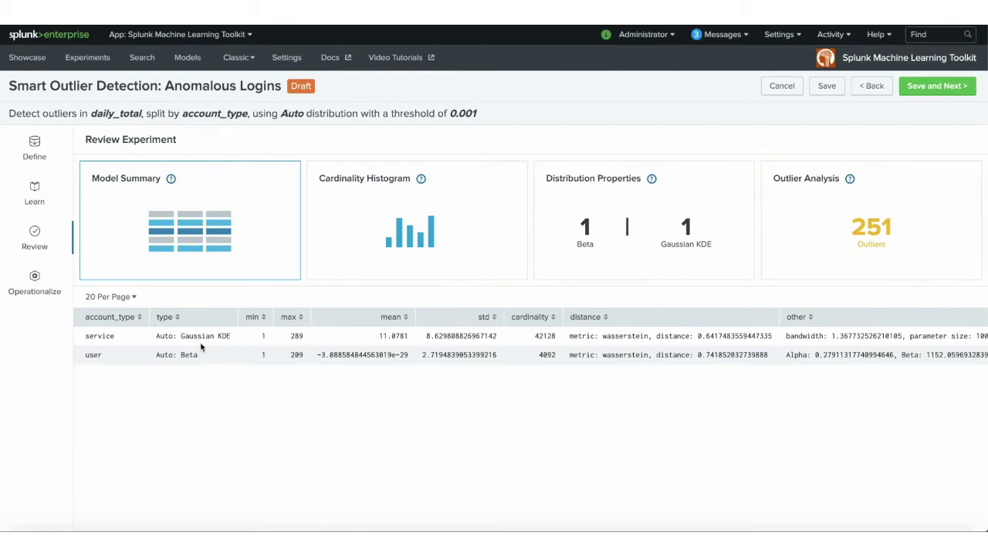
pyautogui.click(884, 228)
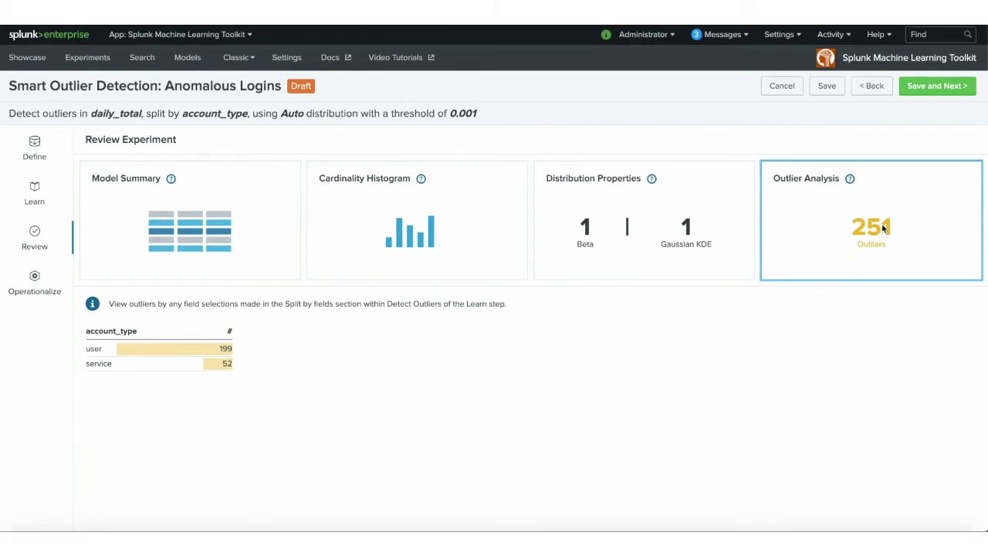
pyautogui.click(938, 92)
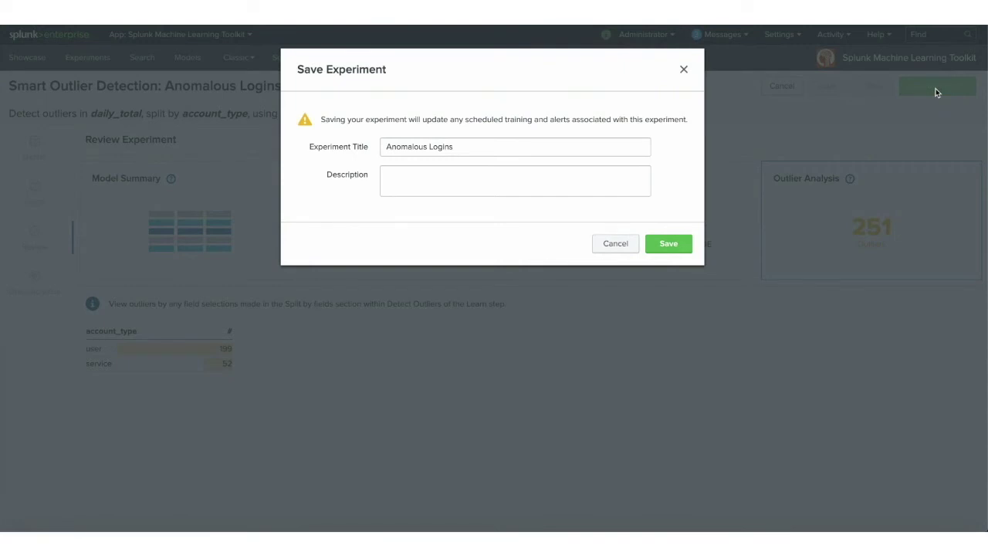
pyautogui.click(671, 244)
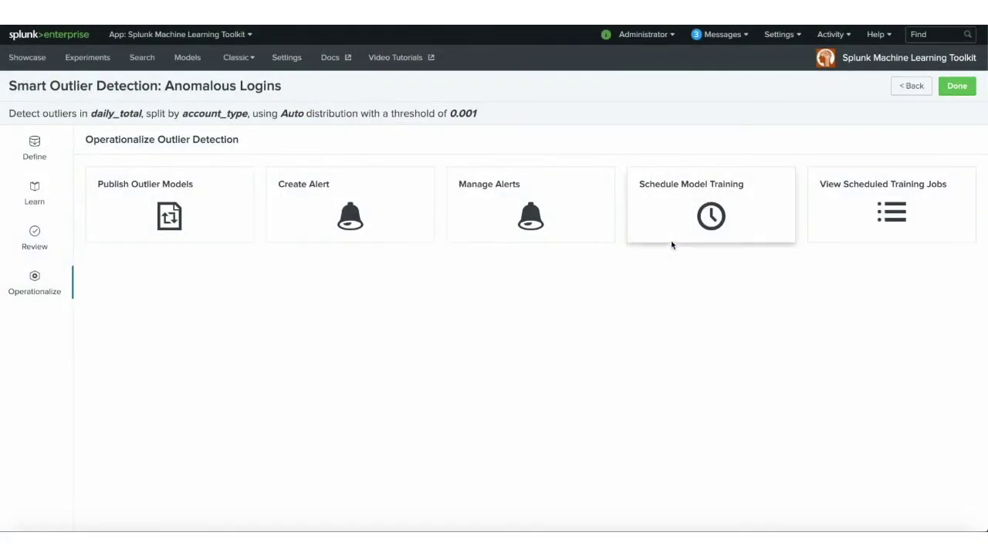
# Look over the options for publishing the outlier models and for creating an alert, including its trigger actions, without saving either
pyautogui.click(167, 215)
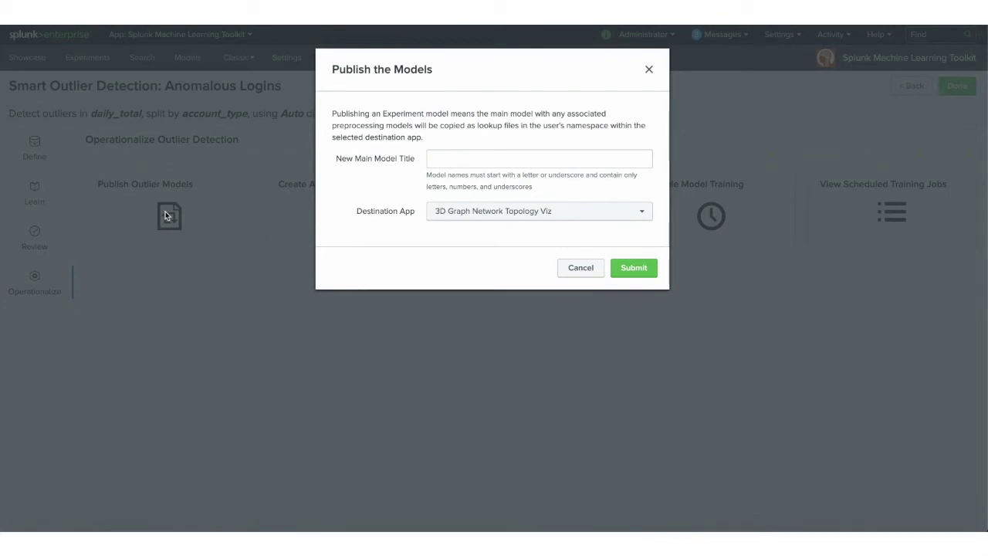
pyautogui.click(580, 273)
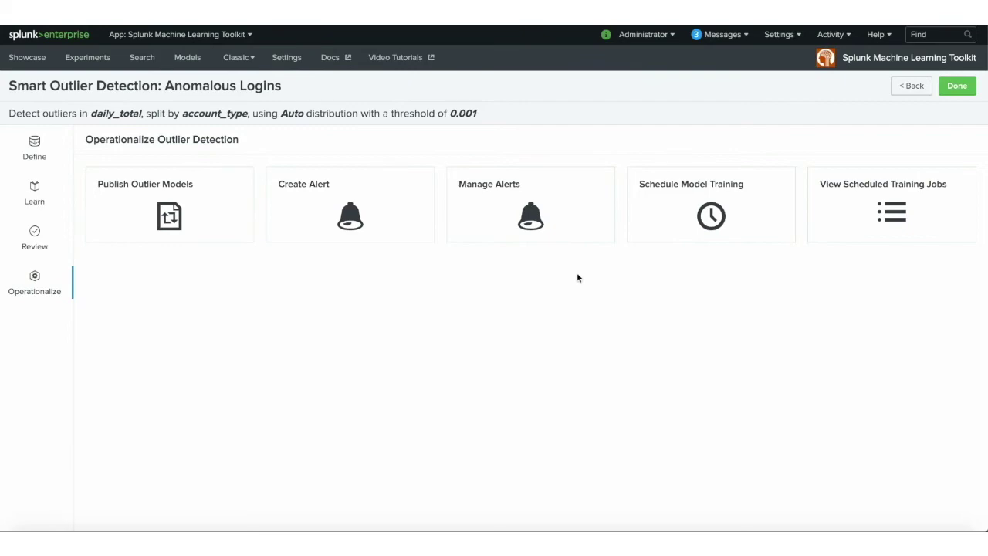
pyautogui.click(377, 207)
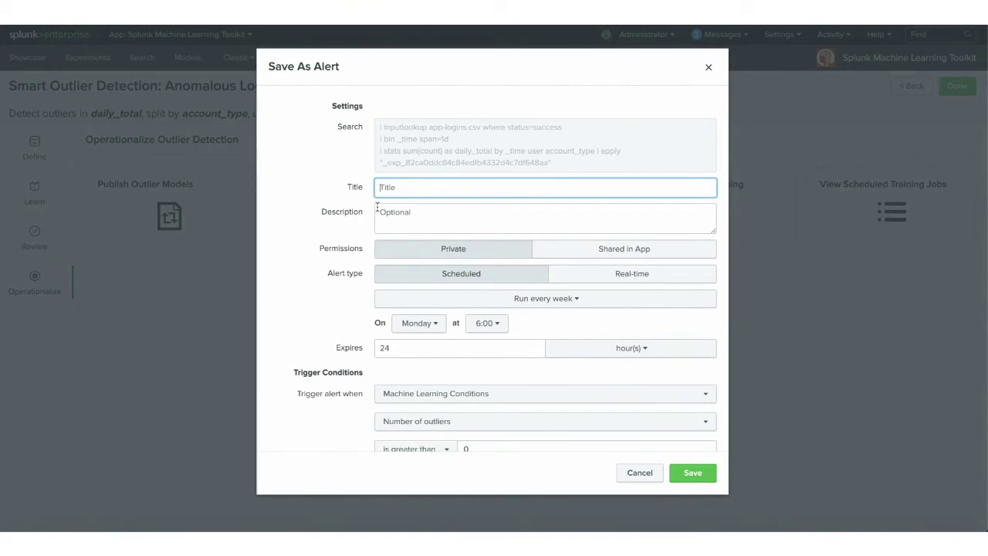
pyautogui.scroll(-2, 377, 207)
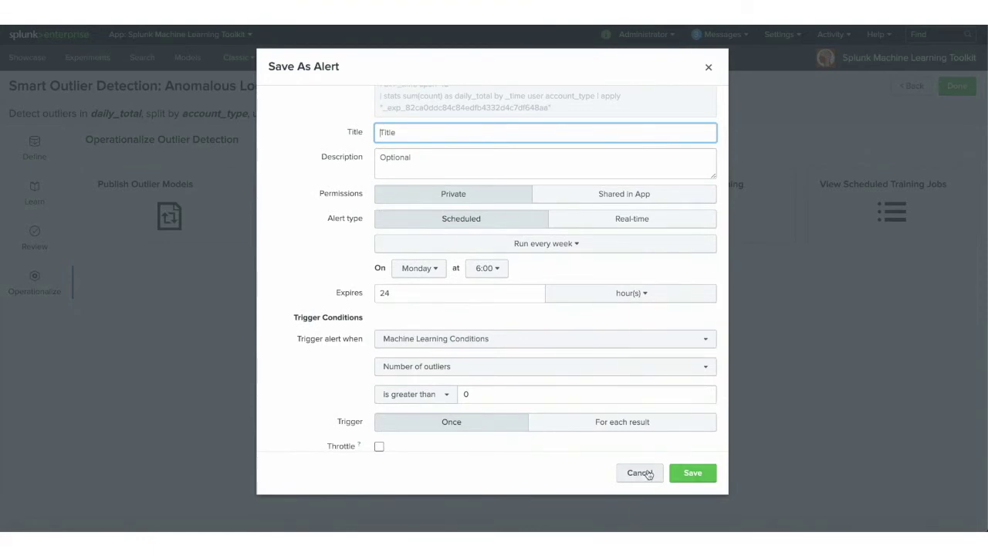
pyautogui.scroll(-1, 568, 420)
pyautogui.scroll(-1, 568, 420)
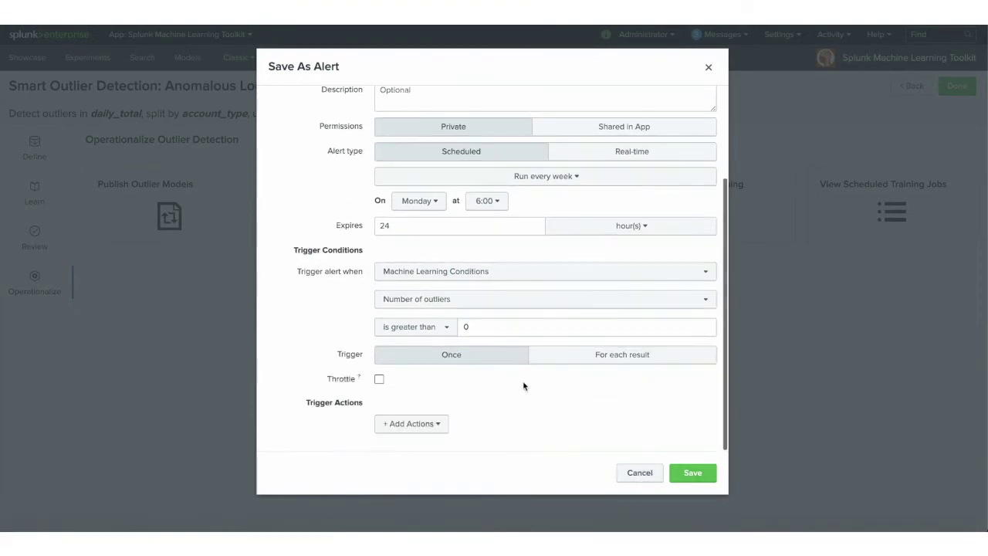
pyautogui.click(415, 424)
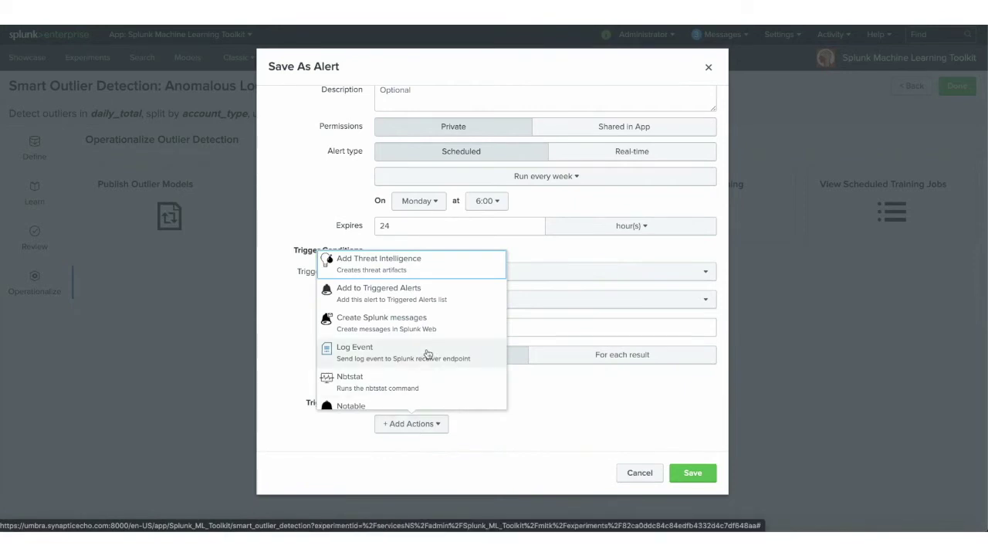
pyautogui.scroll(-1, 424, 355)
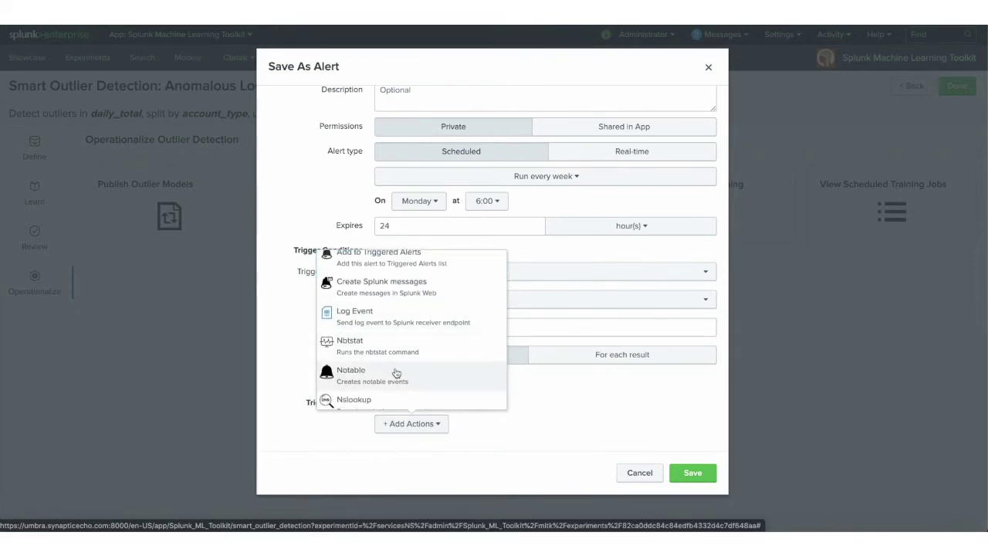
pyautogui.scroll(-3, 396, 373)
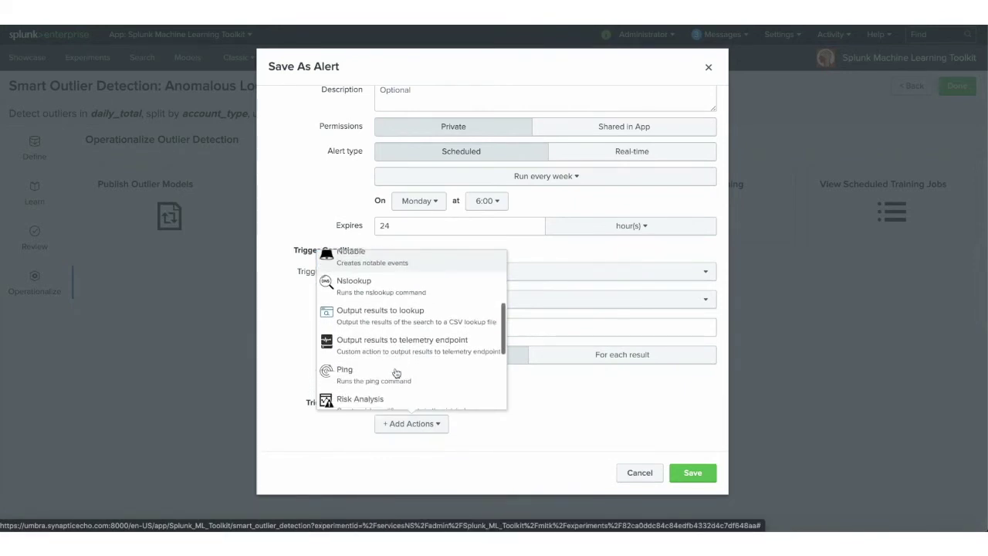
pyautogui.scroll(-3, 396, 373)
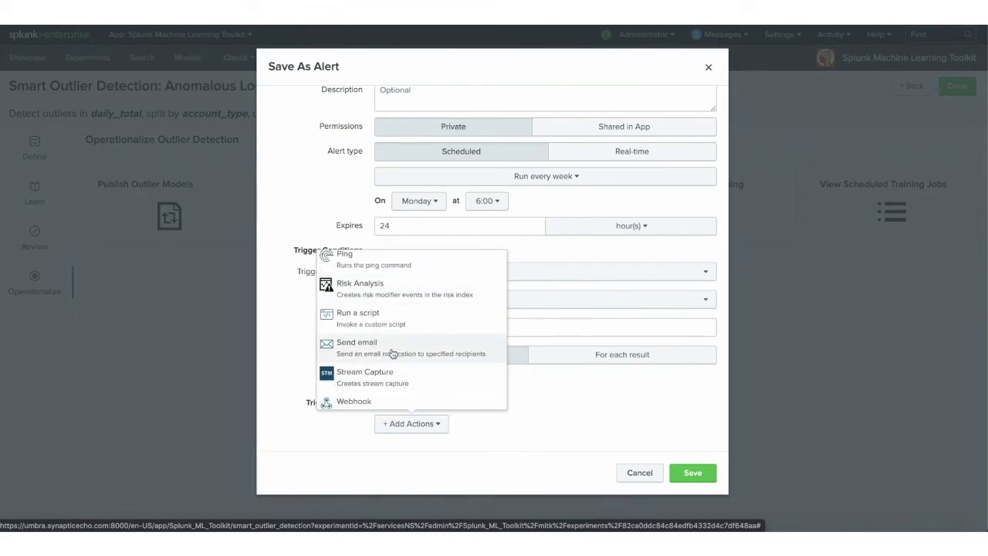
pyautogui.click(610, 462)
pyautogui.click(639, 472)
# Look over the model training schedule options and their available trigger actions without saving a schedule
pyautogui.click(712, 217)
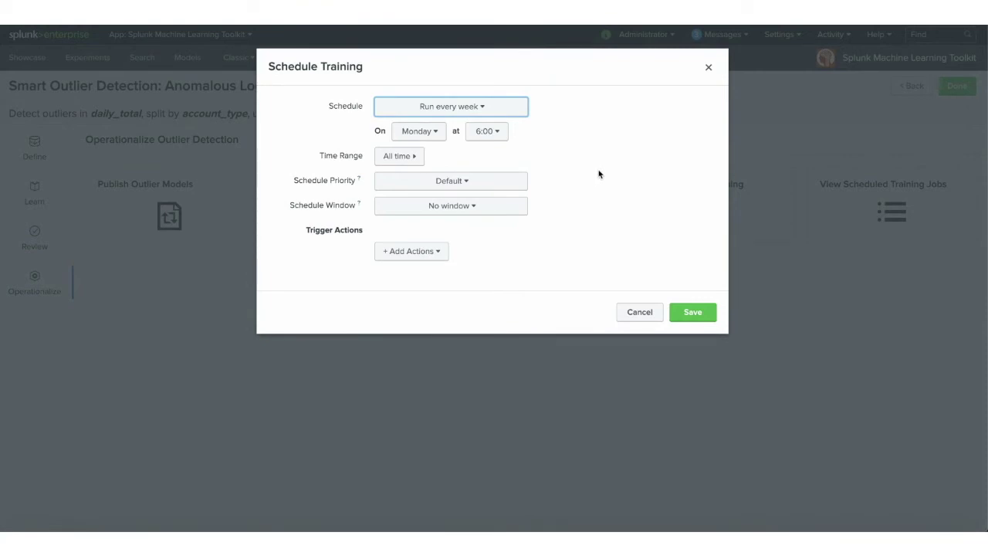
pyautogui.click(419, 257)
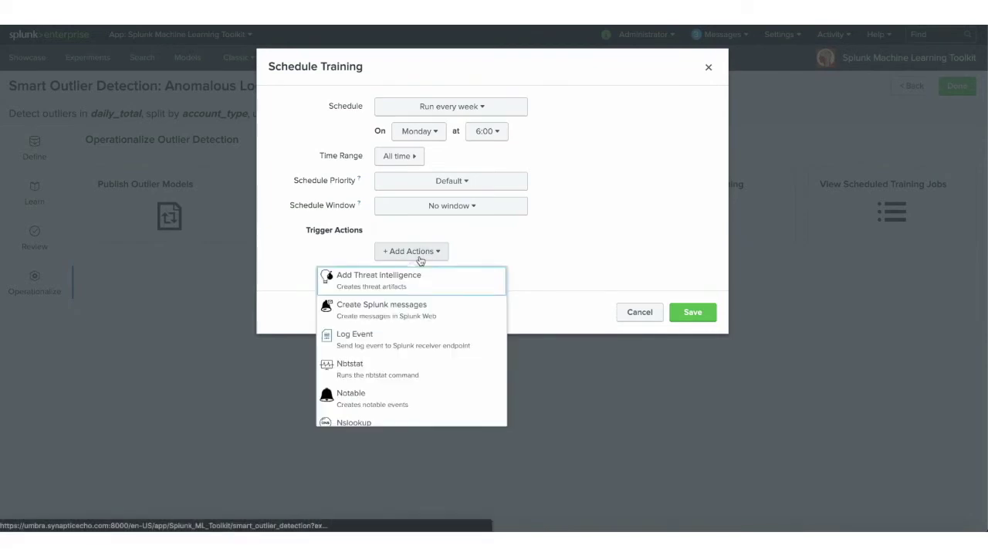
pyautogui.scroll(-3, 431, 362)
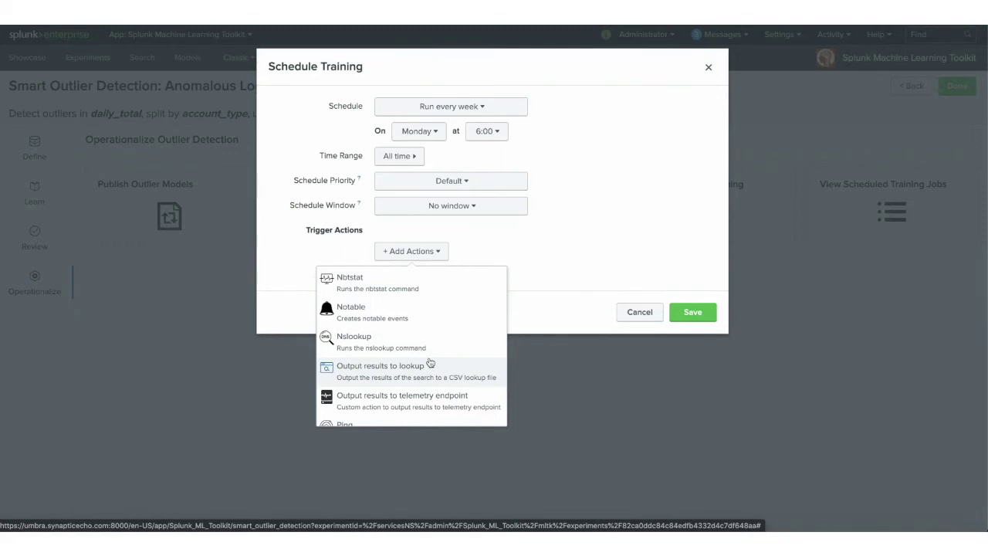
pyautogui.scroll(-2, 431, 363)
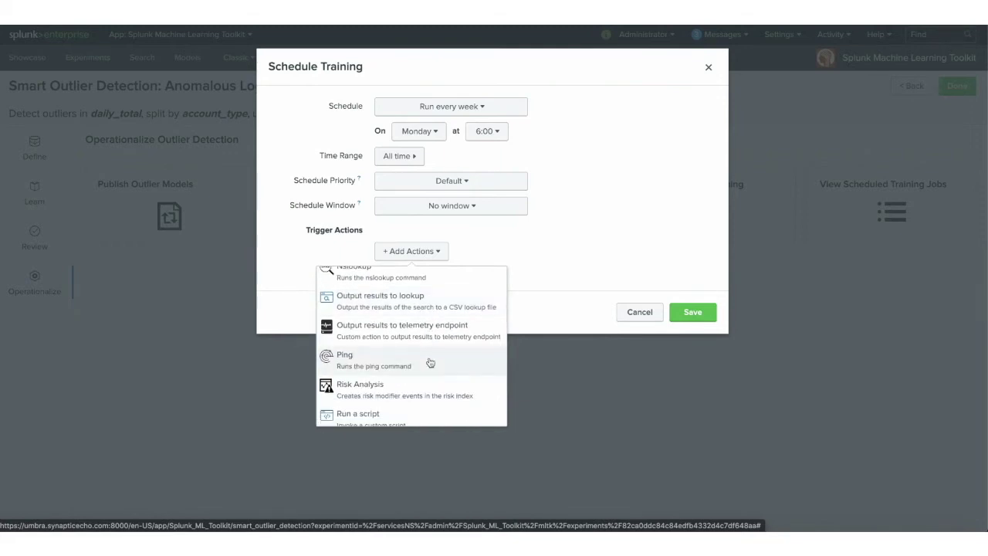
pyautogui.click(607, 280)
pyautogui.click(638, 312)
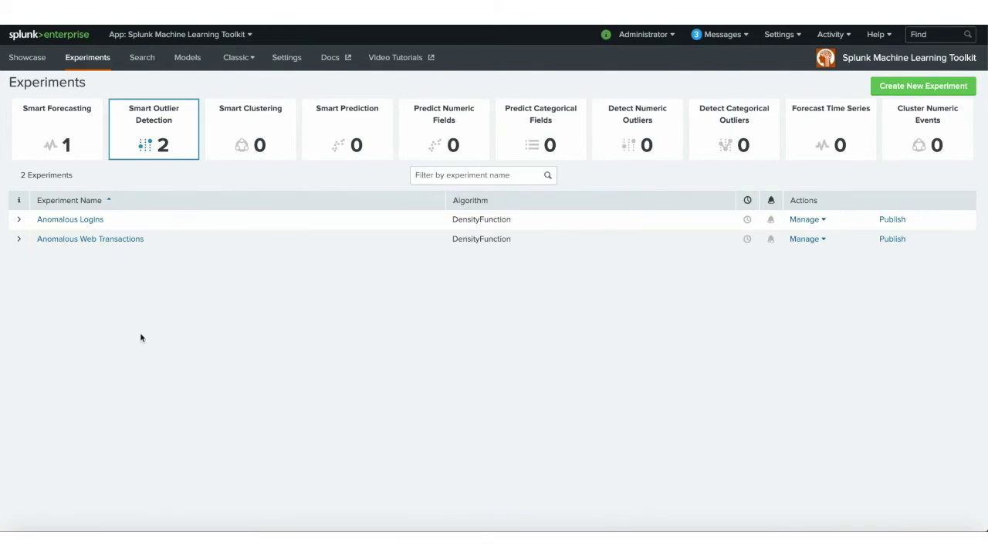
# Open the Anomalous Web Transactions experiment, proceed to its Learn stage and choose app1 as the field to analyze
pyautogui.click(78, 242)
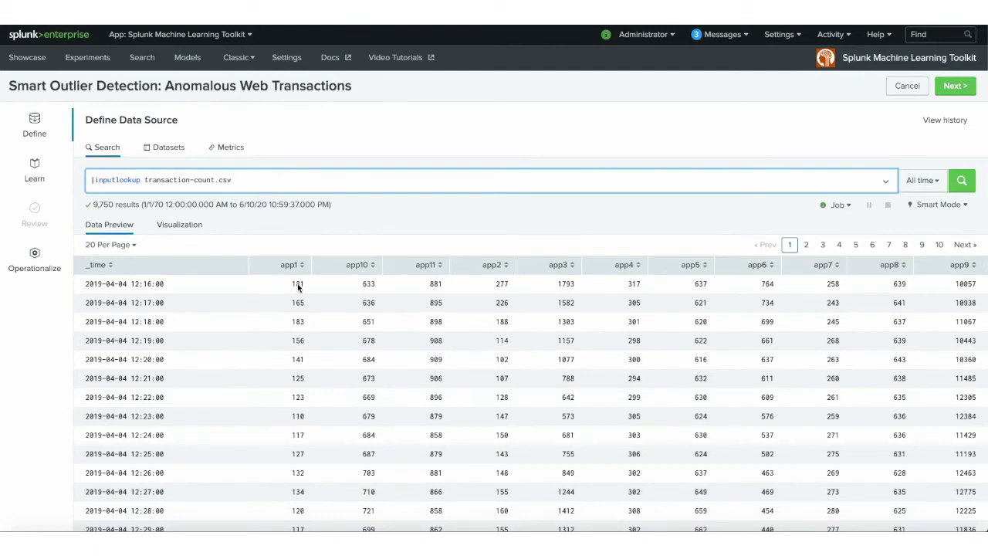
pyautogui.click(957, 86)
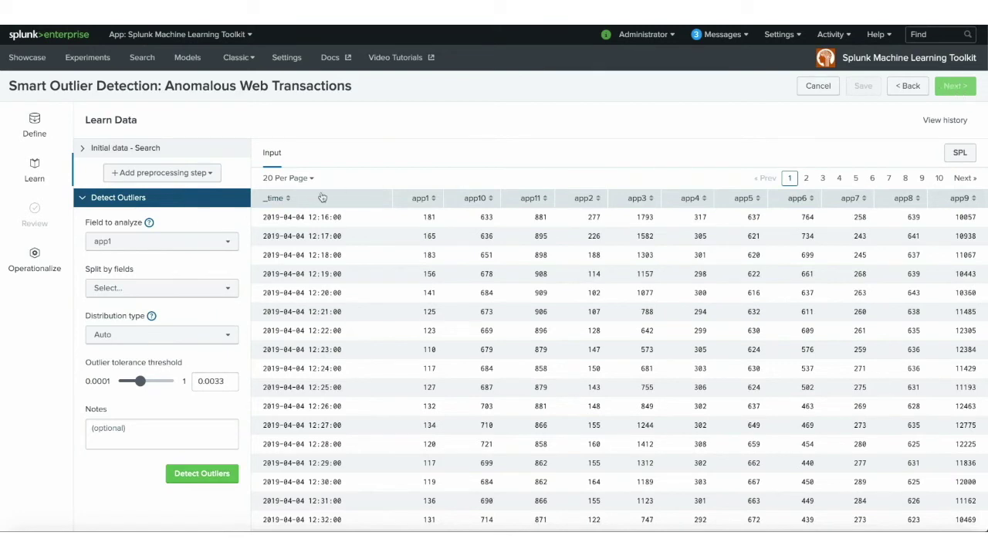
pyautogui.click(214, 244)
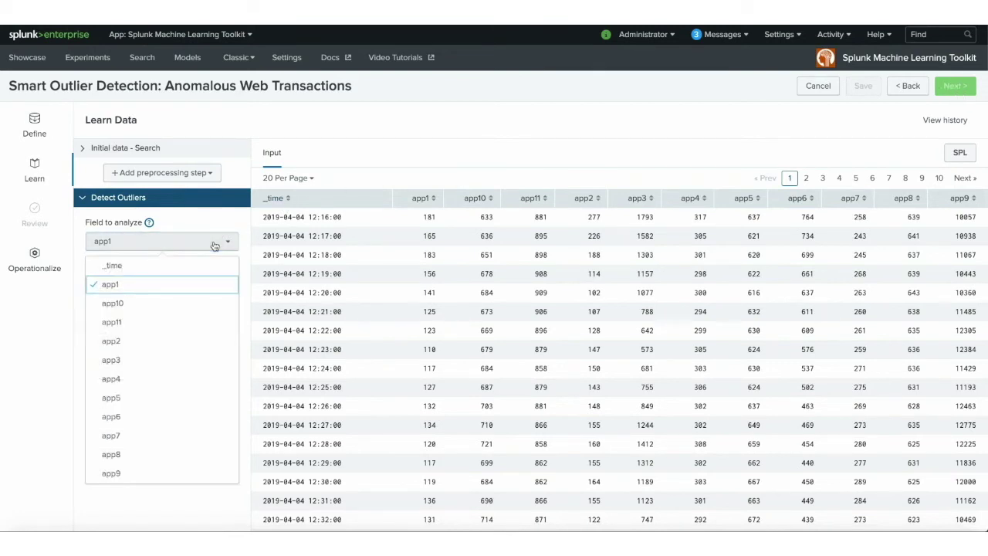
pyautogui.click(123, 288)
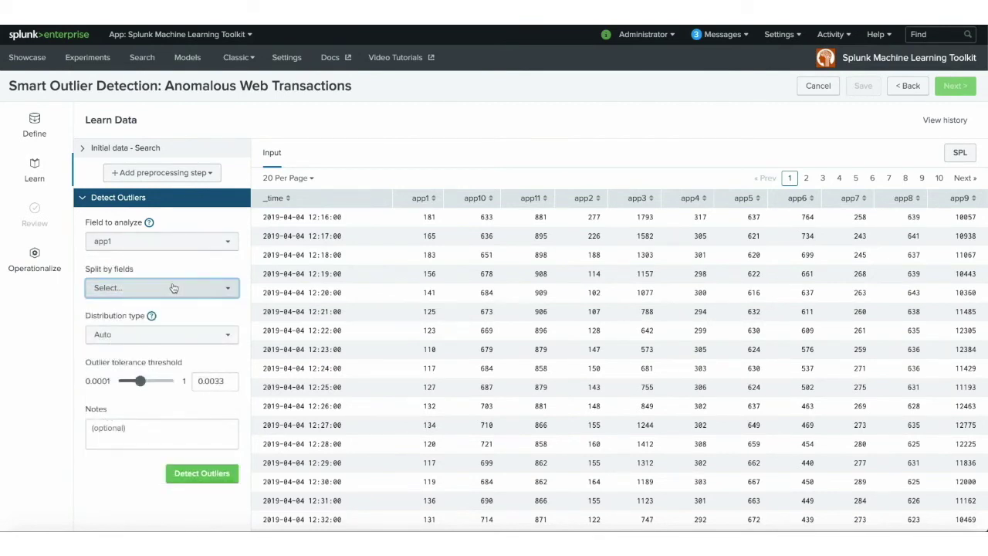
# Look over the available split-by fields without selecting any, and display the SPL for fitting the app1 outlier model
pyautogui.click(173, 287)
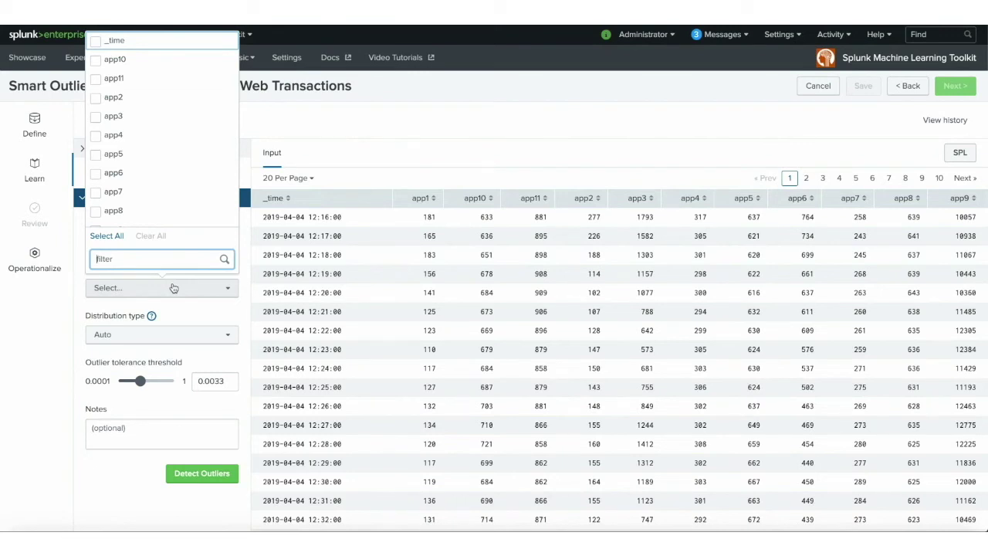
pyautogui.click(78, 312)
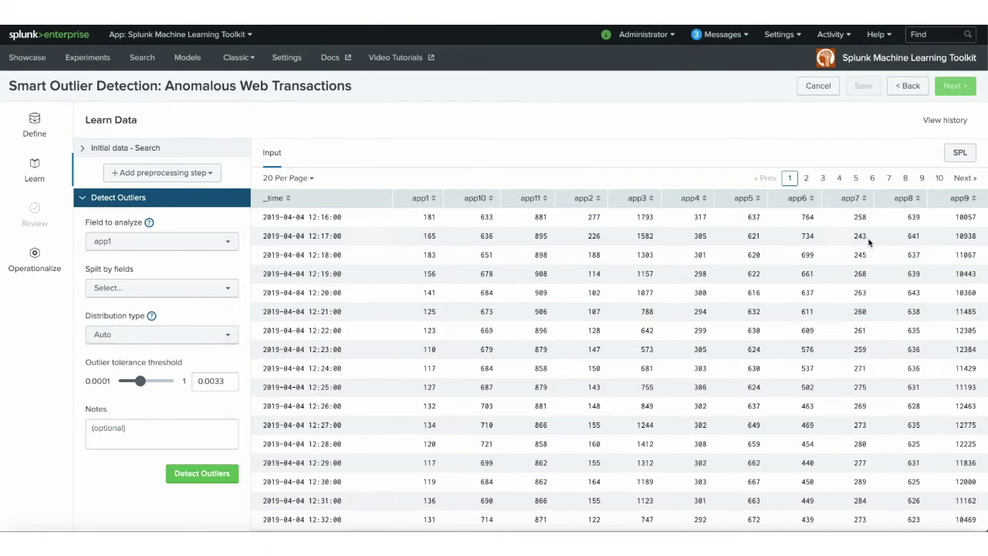
pyautogui.click(960, 154)
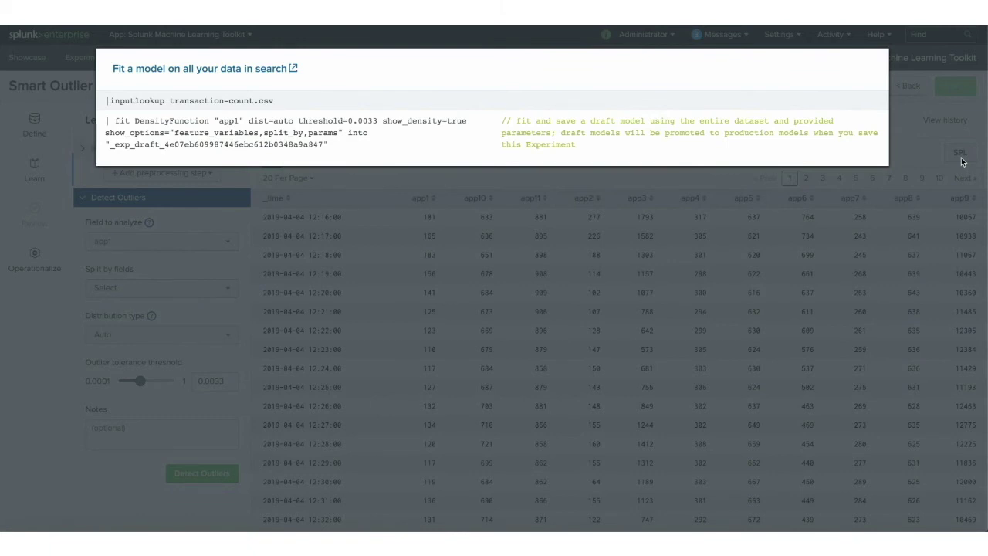
# Detect outliers in app1 using the Auto distribution and a 0.0033 threshold, and inspect an outlier point near 400 on the density chart
pyautogui.click(926, 146)
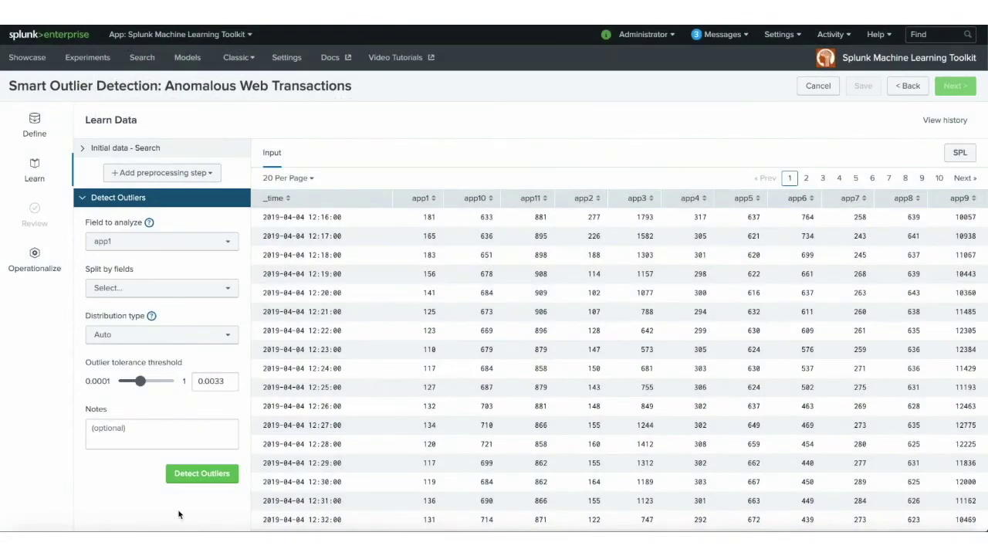
pyautogui.click(207, 479)
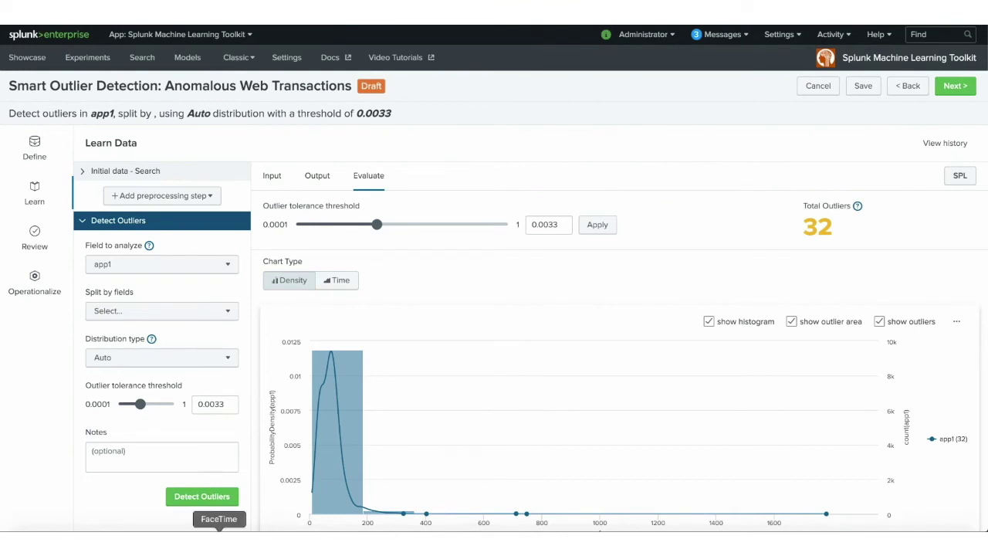
pyautogui.moveTo(405, 514)
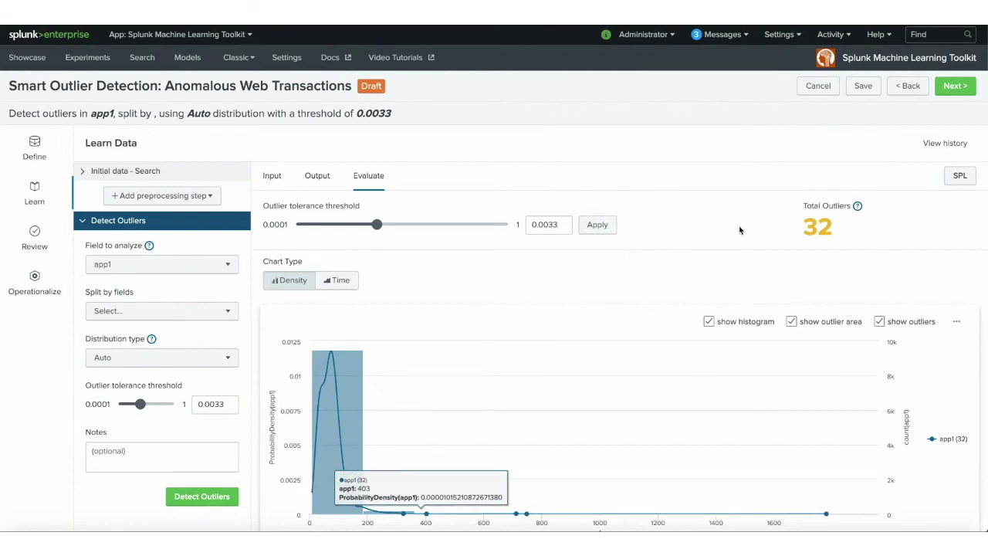
# Review the experiment's outlier analysis and save it under the title Anomalous Web Transactions, proceeding to the Operationalize stage
pyautogui.click(955, 87)
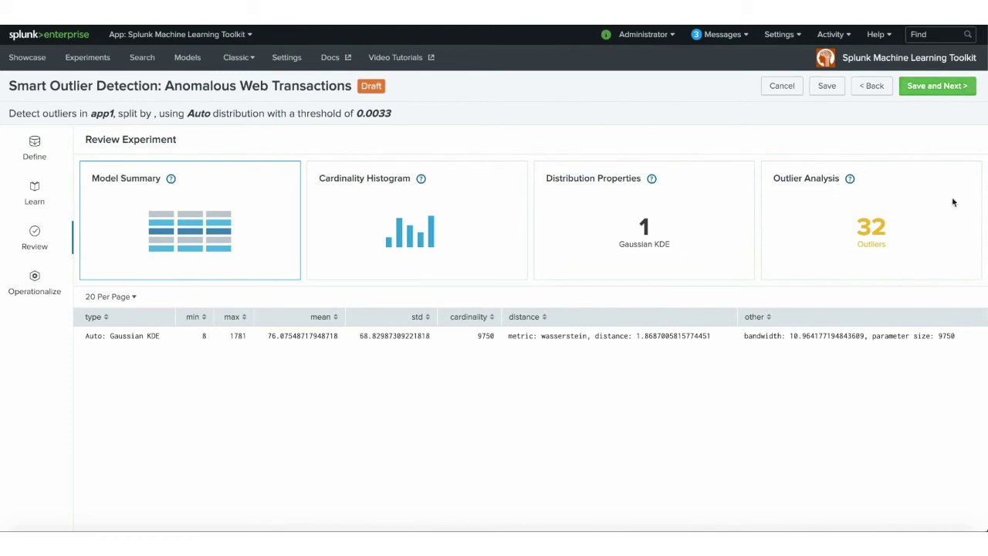
pyautogui.click(853, 216)
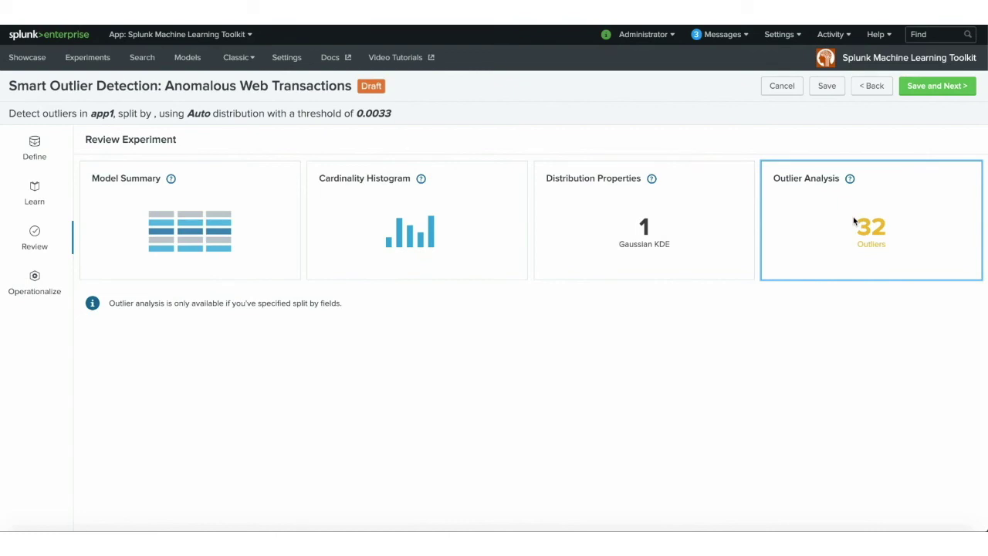
pyautogui.click(953, 91)
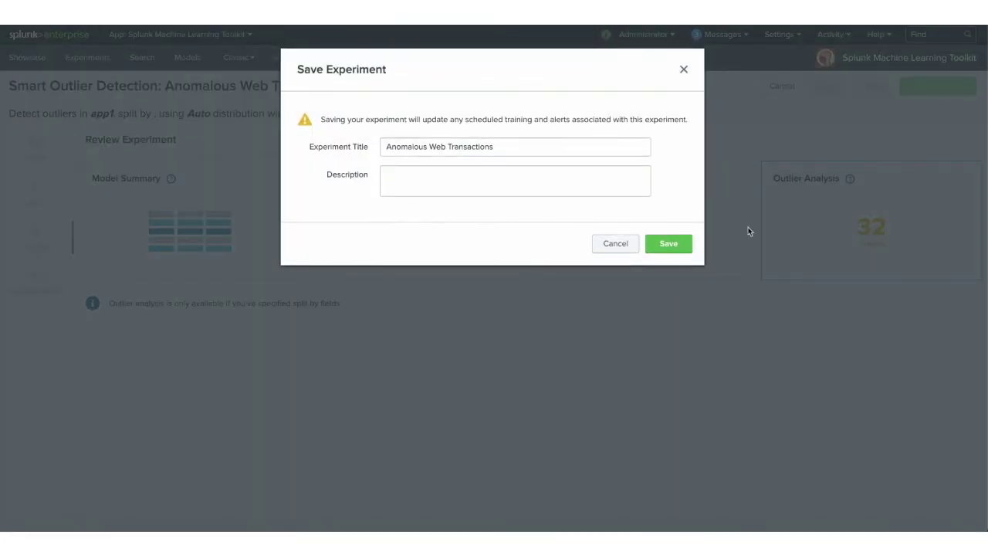
pyautogui.click(670, 246)
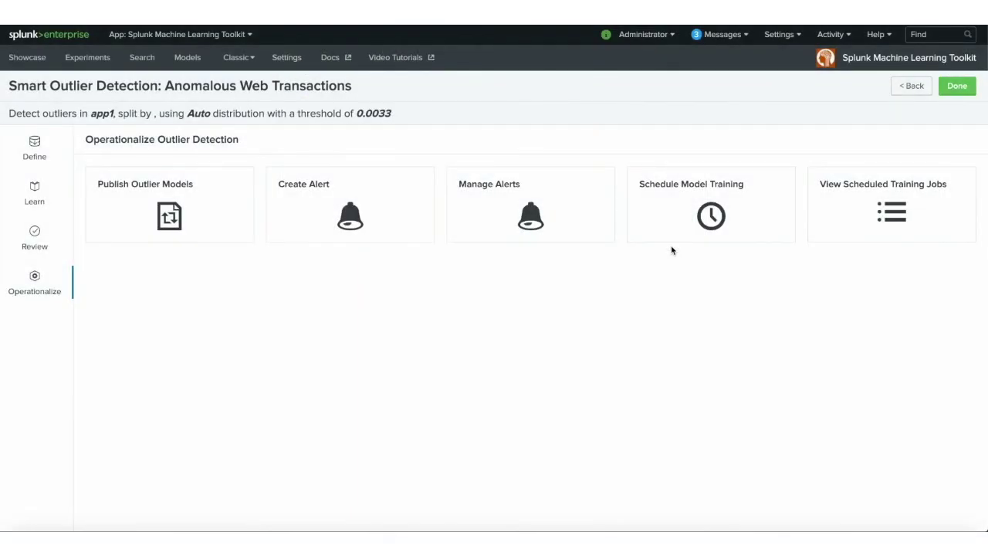
# Look over the title and destination app options for publishing the web transactions model without submitting them
pyautogui.click(165, 216)
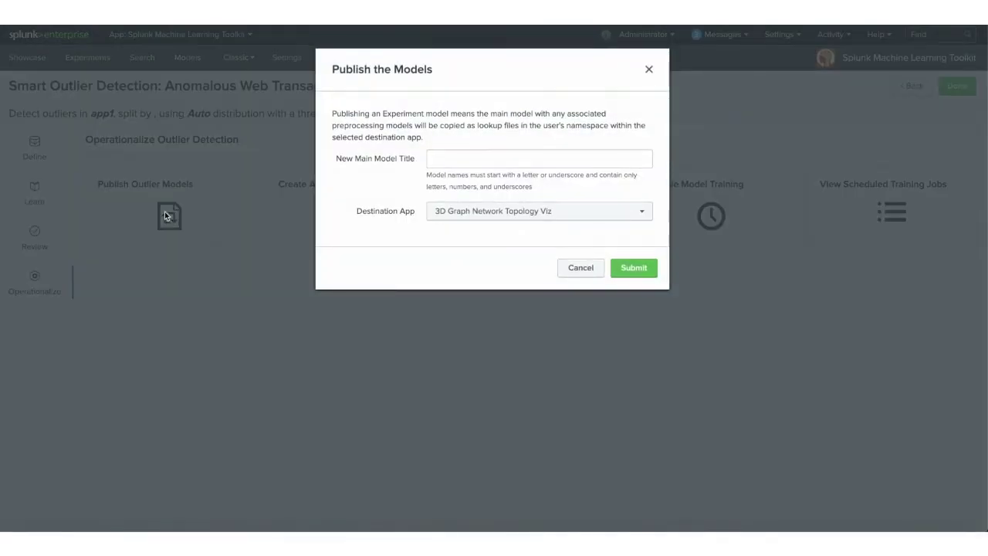
pyautogui.click(583, 269)
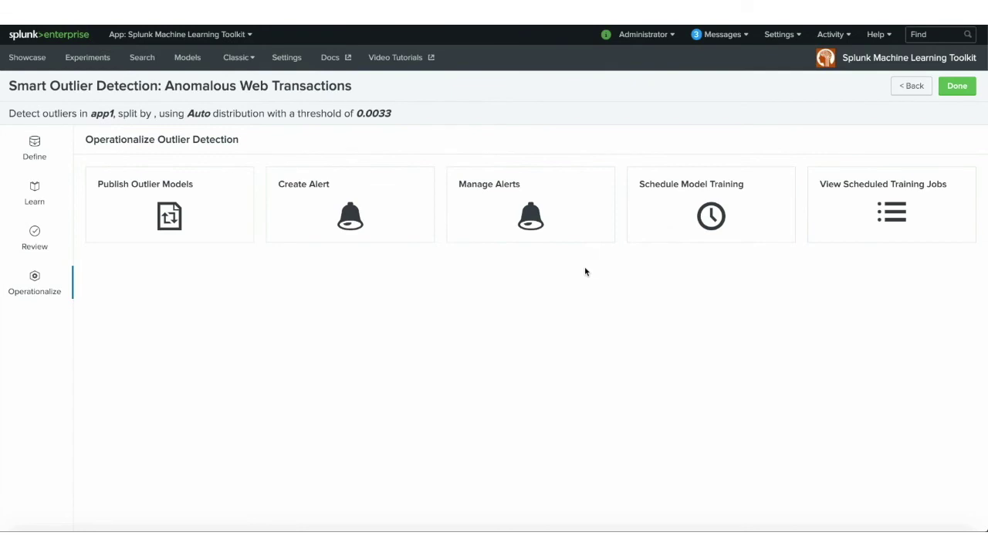